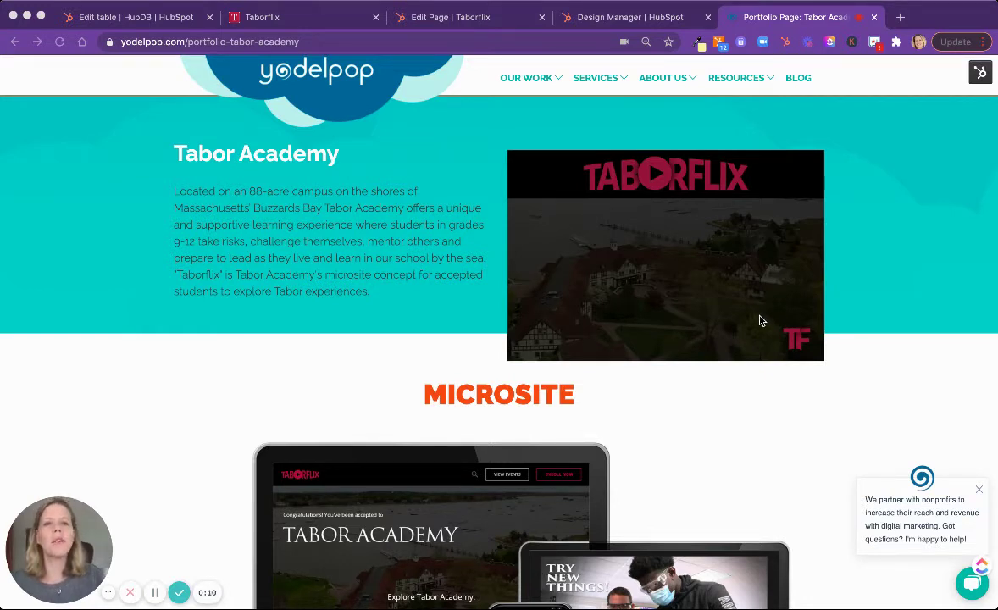
Scroll the Taborflix video library back to its Tabor Academy welcome banner
{"action": "scroll", "coordinate": [755, 329], "scroll_direction": "down", "scroll_amount": 6}
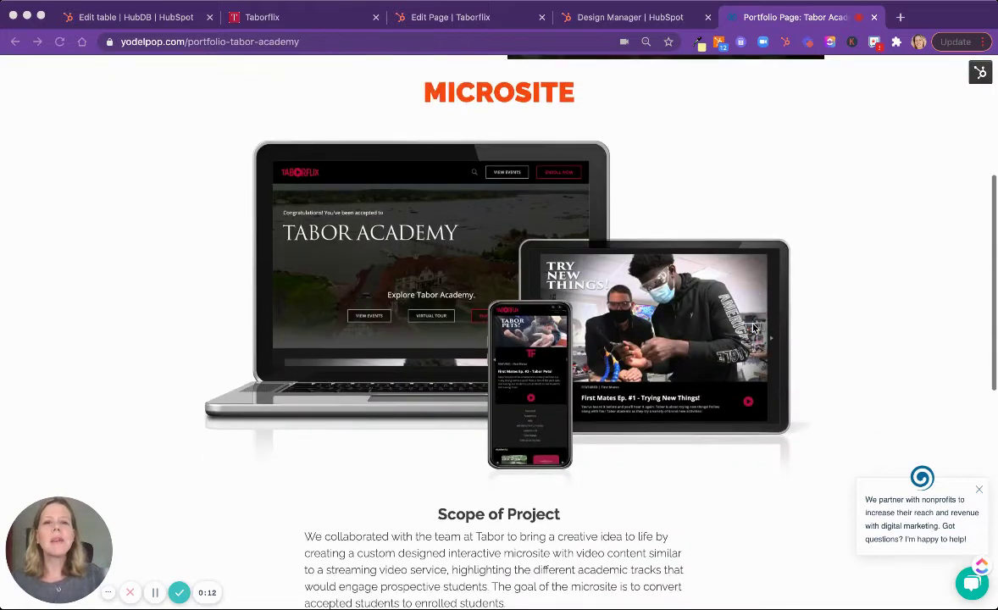
{"action": "scroll", "coordinate": [754, 329], "scroll_direction": "down", "scroll_amount": 1}
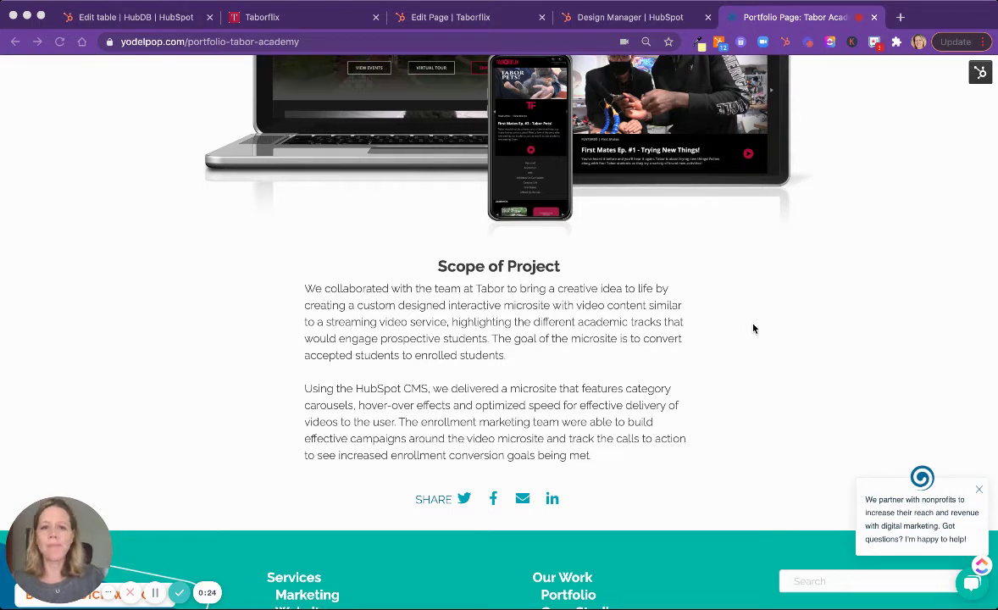
{"action": "scroll", "coordinate": [753, 328], "scroll_direction": "up", "scroll_amount": 5}
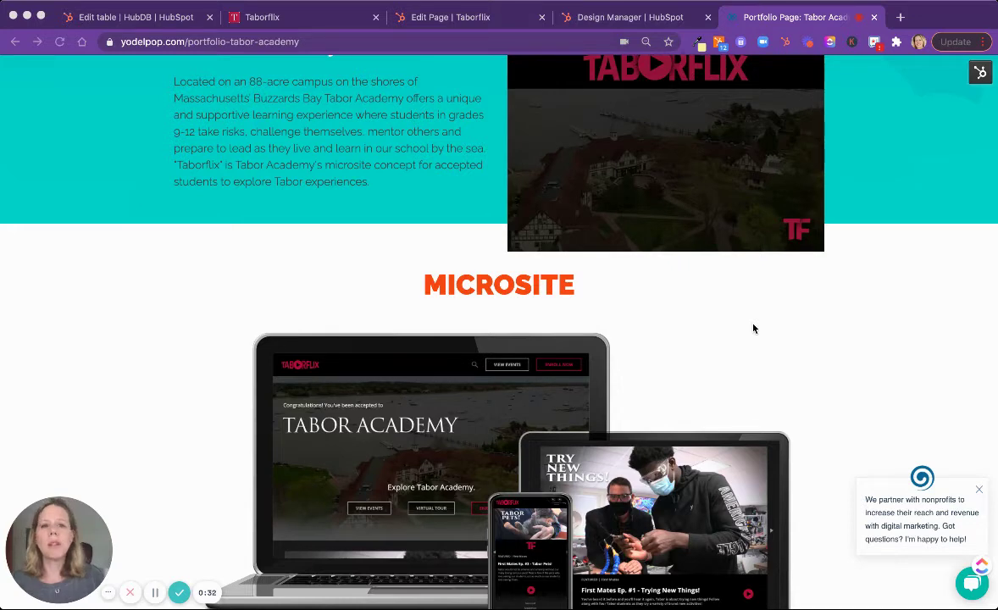
{"action": "scroll", "coordinate": [753, 329], "scroll_direction": "up", "scroll_amount": 3}
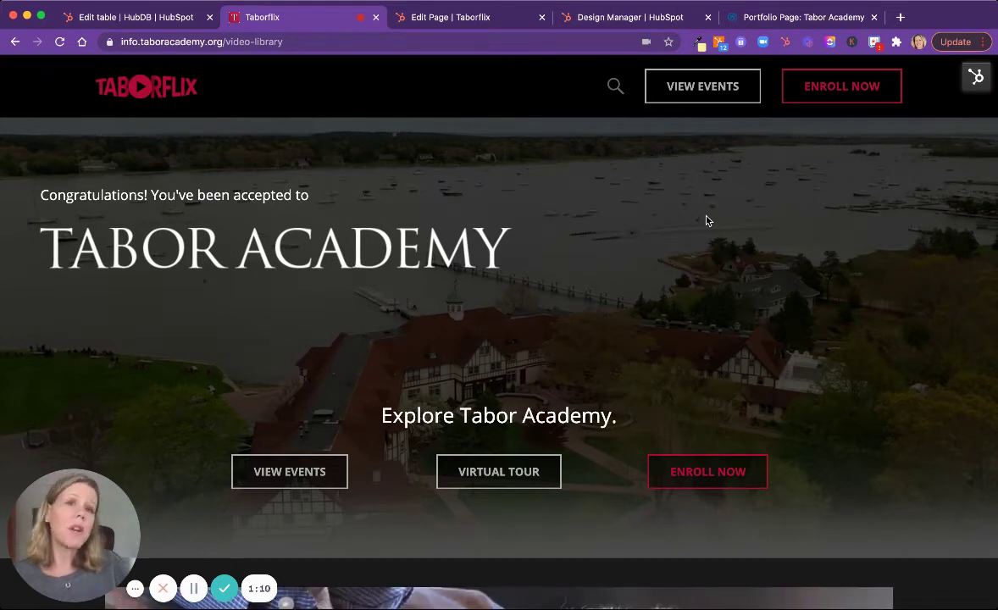
{"action": "scroll", "coordinate": [707, 221], "scroll_direction": "down", "scroll_amount": 1}
{"action": "scroll", "coordinate": [708, 221], "scroll_direction": "up", "scroll_amount": 1}
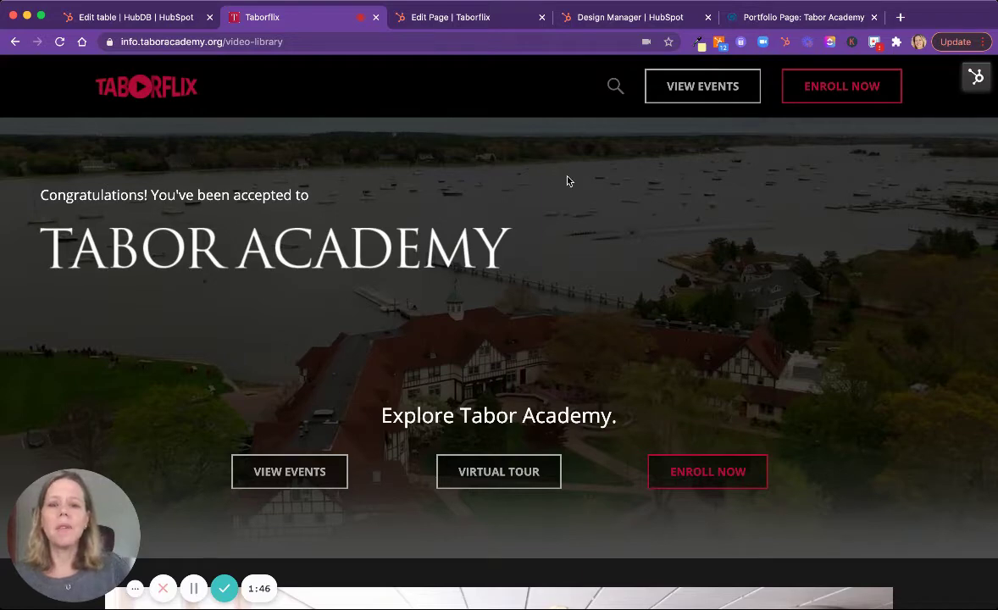
Scroll past the featured First Mates episodes to the Academics, Administrator Presentations and Arts/Performances rows
{"action": "scroll", "coordinate": [567, 180], "scroll_direction": "down", "scroll_amount": 2}
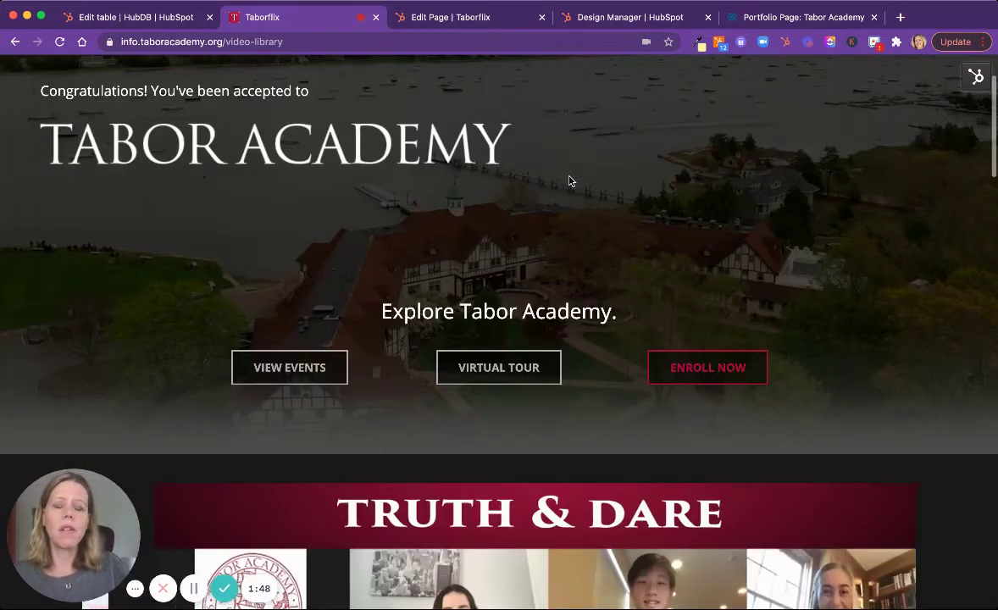
{"action": "scroll", "coordinate": [569, 180], "scroll_direction": "down", "scroll_amount": 5}
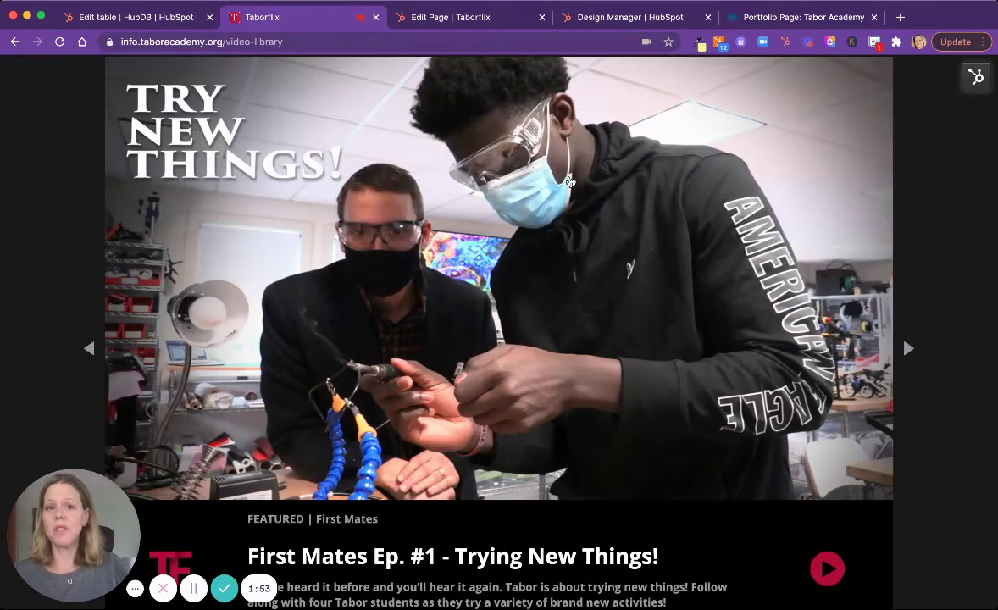
{"action": "scroll", "coordinate": [578, 187], "scroll_direction": "up", "scroll_amount": 2}
{"action": "scroll", "coordinate": [579, 187], "scroll_direction": "down", "scroll_amount": 10}
{"action": "scroll", "coordinate": [578, 187], "scroll_direction": "down", "scroll_amount": 1}
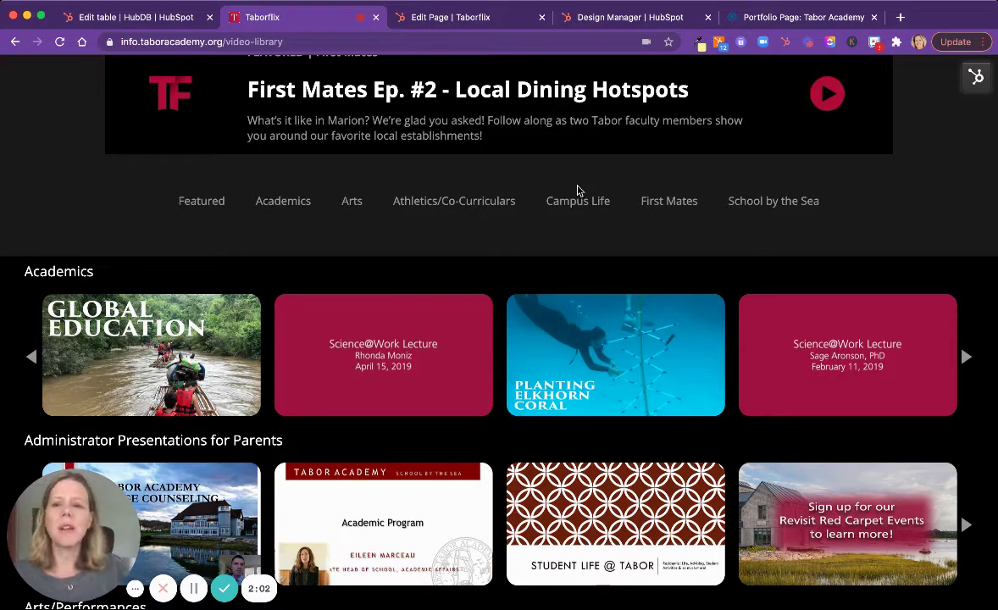
{"action": "scroll", "coordinate": [577, 188], "scroll_direction": "down", "scroll_amount": 3}
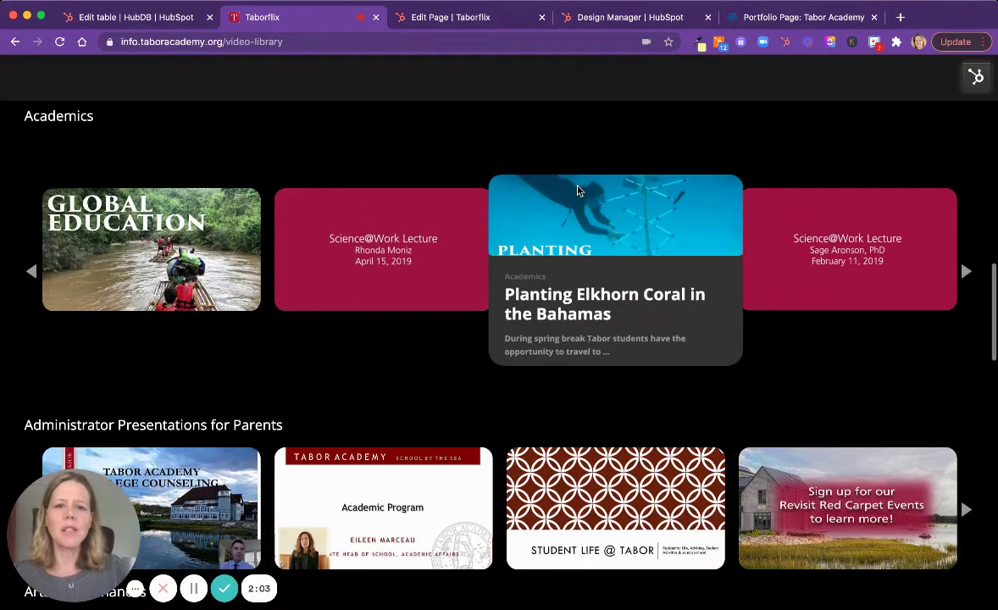
{"action": "scroll", "coordinate": [577, 191], "scroll_direction": "down", "scroll_amount": 4}
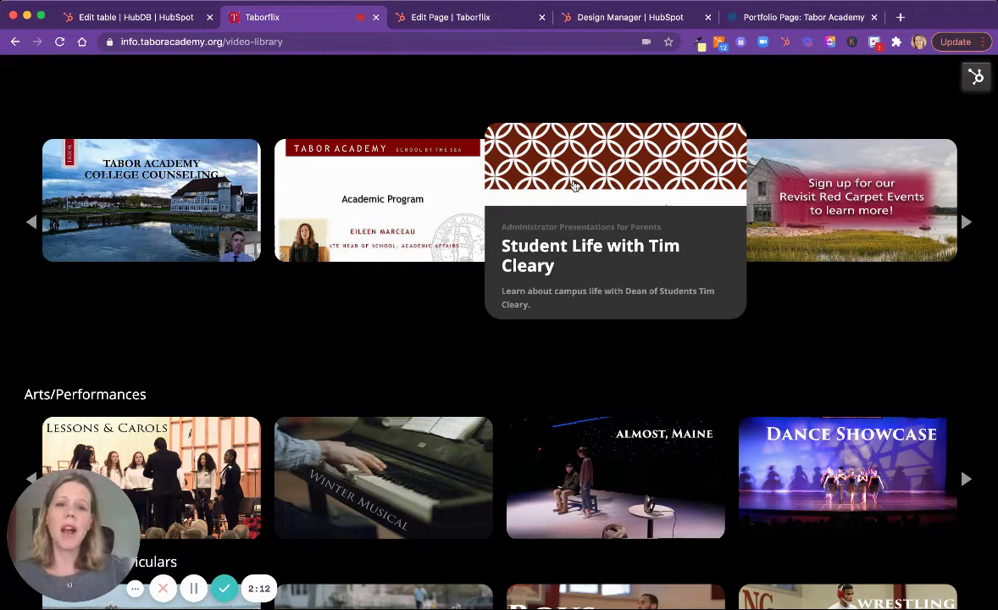
Advance the Academics video row by one video
{"action": "scroll", "coordinate": [574, 185], "scroll_direction": "up", "scroll_amount": 15}
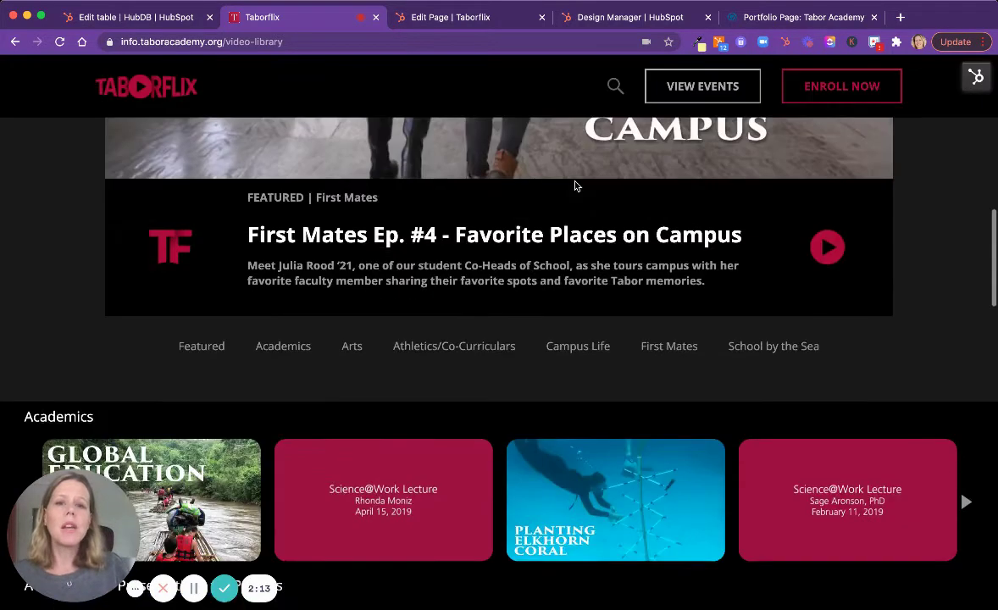
{"action": "scroll", "coordinate": [575, 185], "scroll_direction": "up", "scroll_amount": 3}
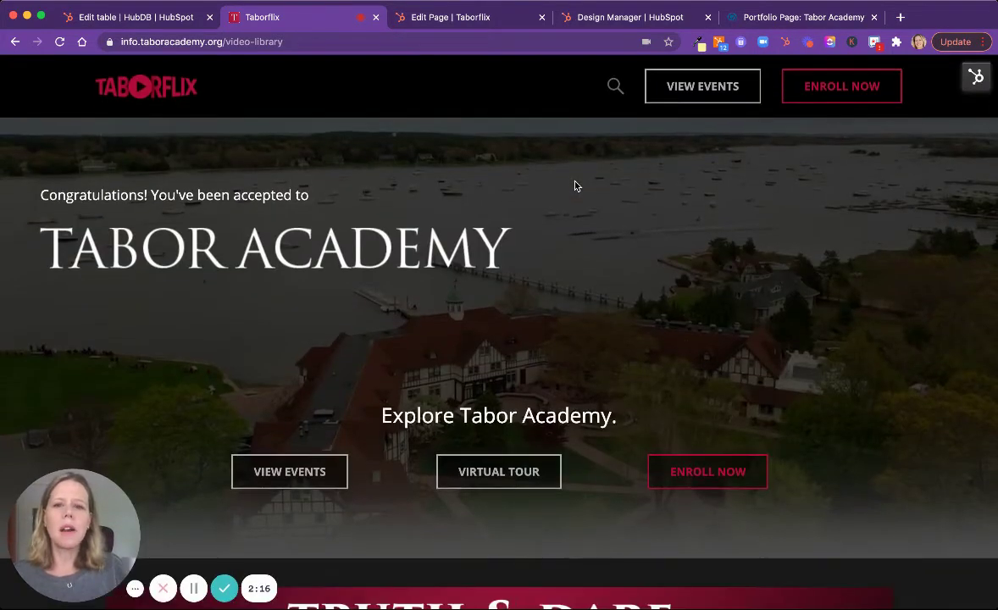
{"action": "scroll", "coordinate": [575, 186], "scroll_direction": "down", "scroll_amount": 17}
{"action": "scroll", "coordinate": [575, 186], "scroll_direction": "down", "scroll_amount": 1}
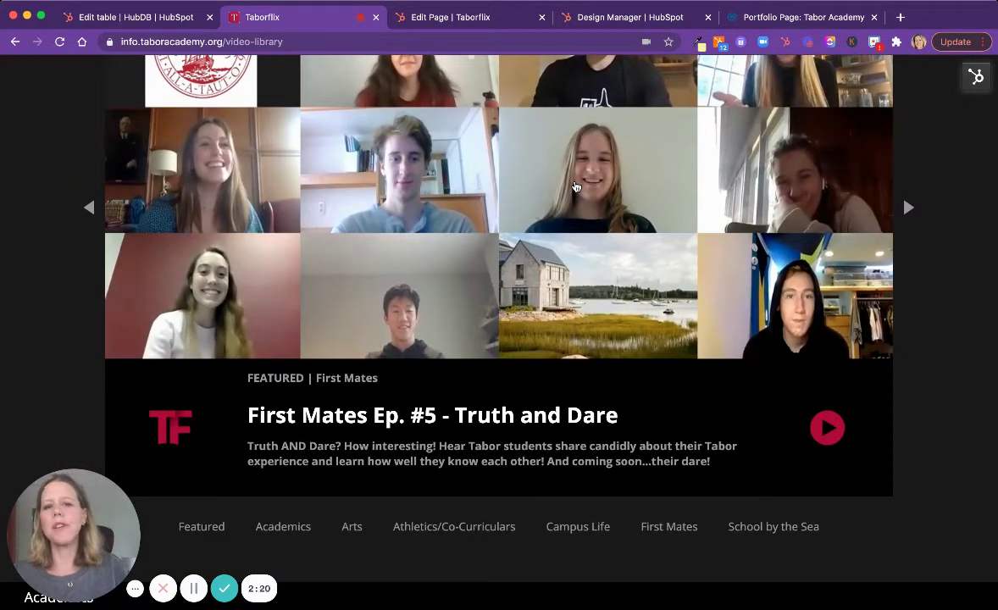
{"action": "scroll", "coordinate": [575, 185], "scroll_direction": "down", "scroll_amount": 6}
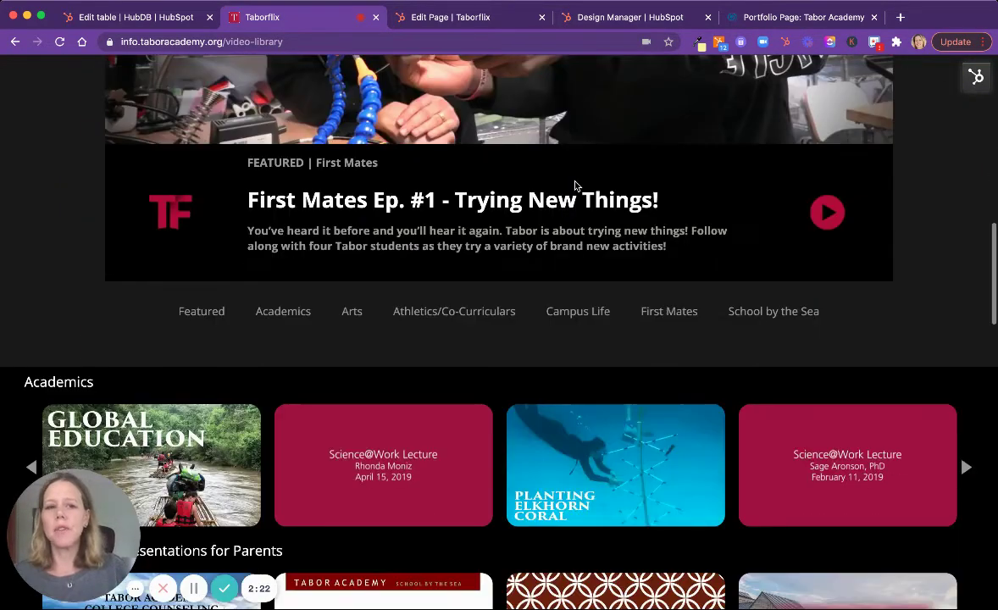
{"action": "scroll", "coordinate": [575, 185], "scroll_direction": "down", "scroll_amount": 8}
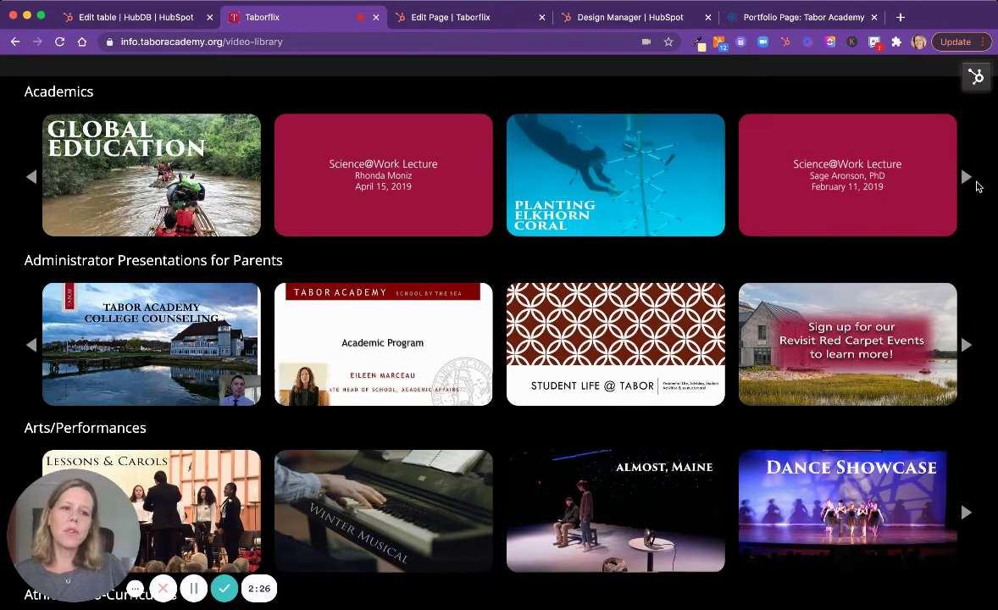
{"action": "left_click", "coordinate": [967, 178]}
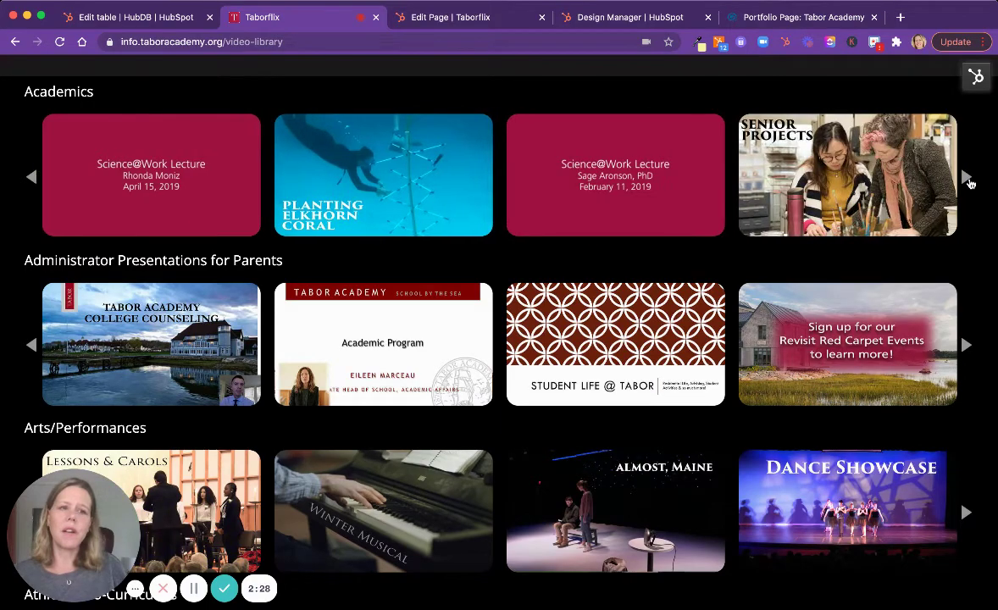
Reload the video library so it opens at the Tabor Academy welcome banner
{"action": "mouse_move", "coordinate": [591, 227]}
{"action": "scroll", "coordinate": [592, 229], "scroll_direction": "down", "scroll_amount": 5}
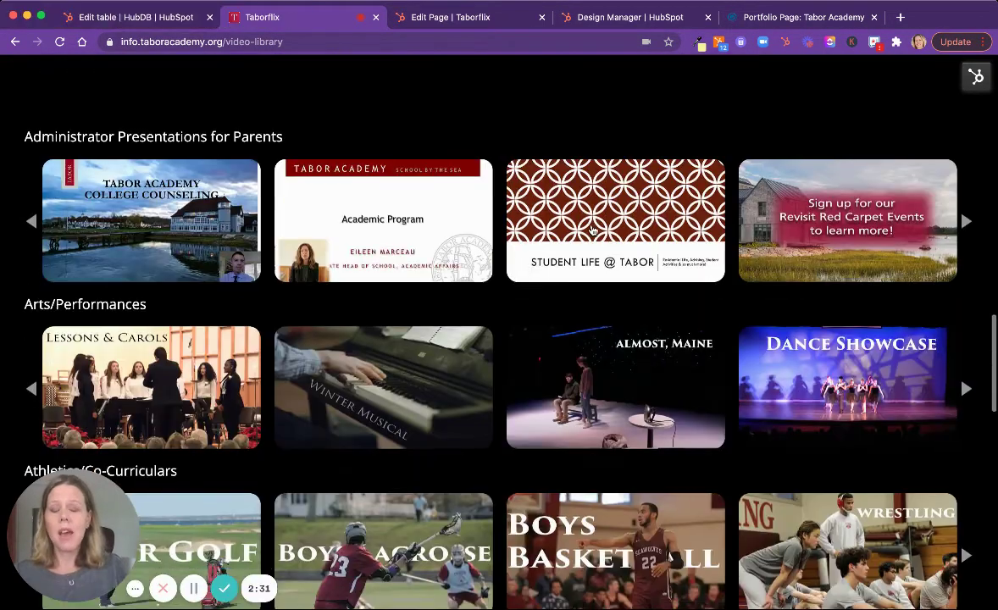
{"action": "scroll", "coordinate": [593, 230], "scroll_direction": "down", "scroll_amount": 3}
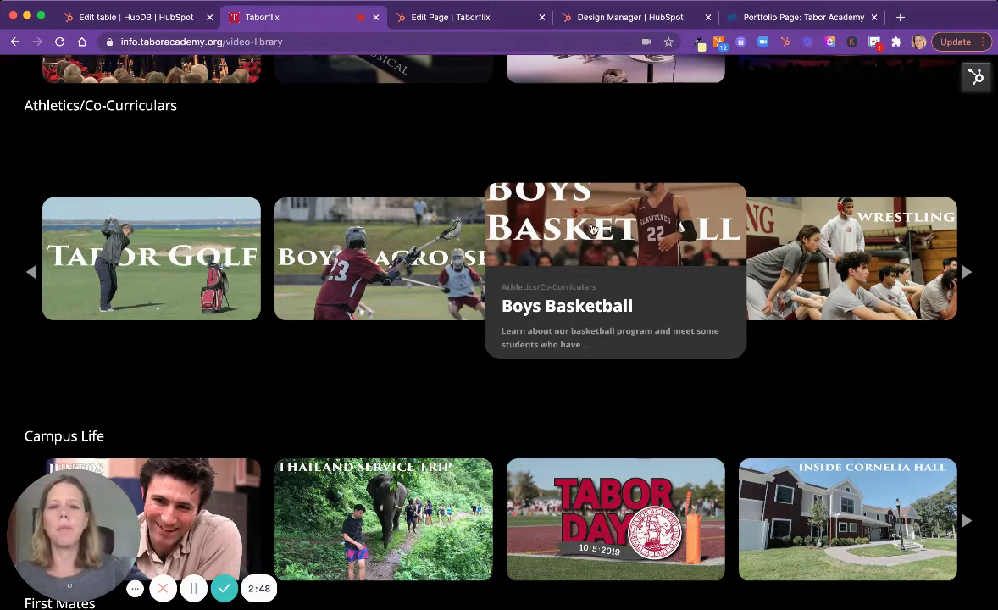
{"action": "scroll", "coordinate": [381, 110], "scroll_direction": "up", "scroll_amount": 3}
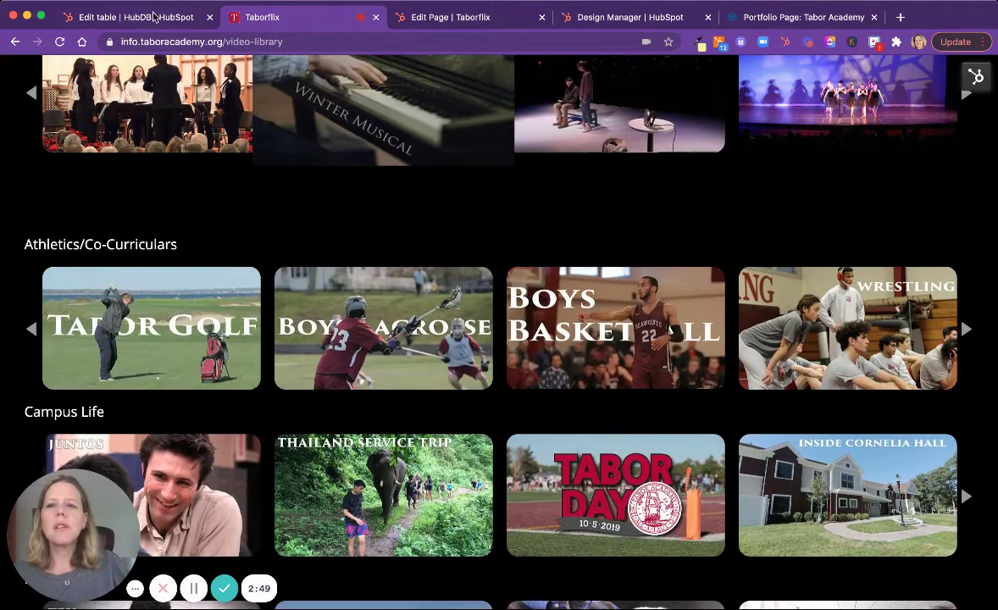
{"action": "key", "text": "super+r"}
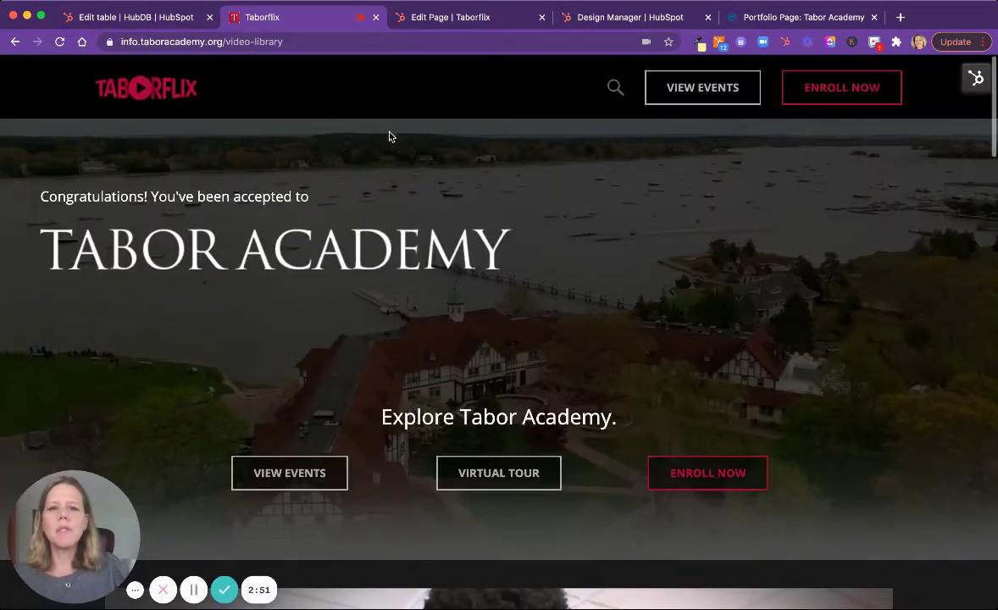
Show the options of the Administrator Presentations for Parents video module in the Taborflix page editor
{"action": "left_click", "coordinate": [138, 20]}
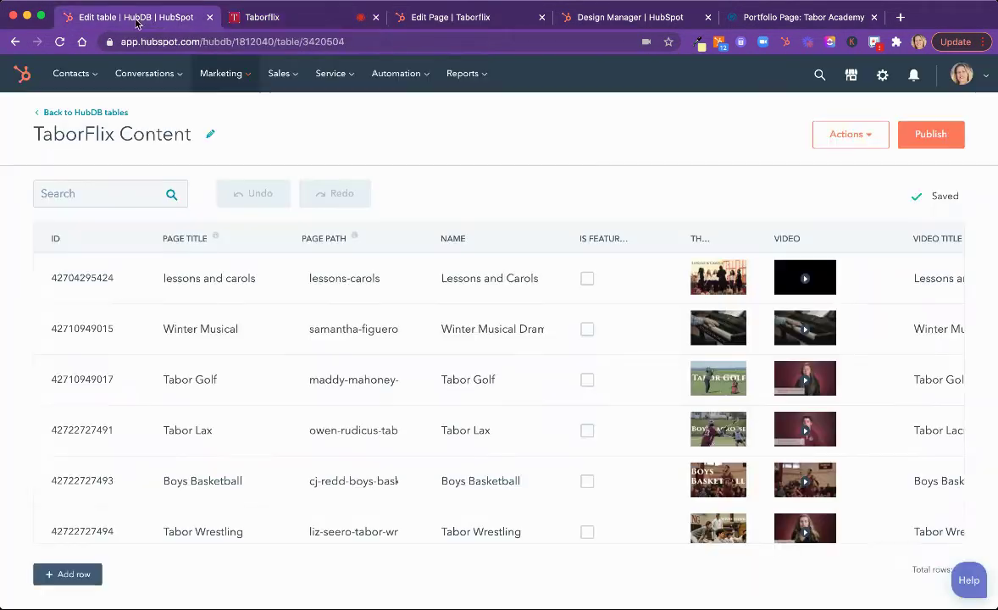
{"action": "left_click", "coordinate": [458, 17]}
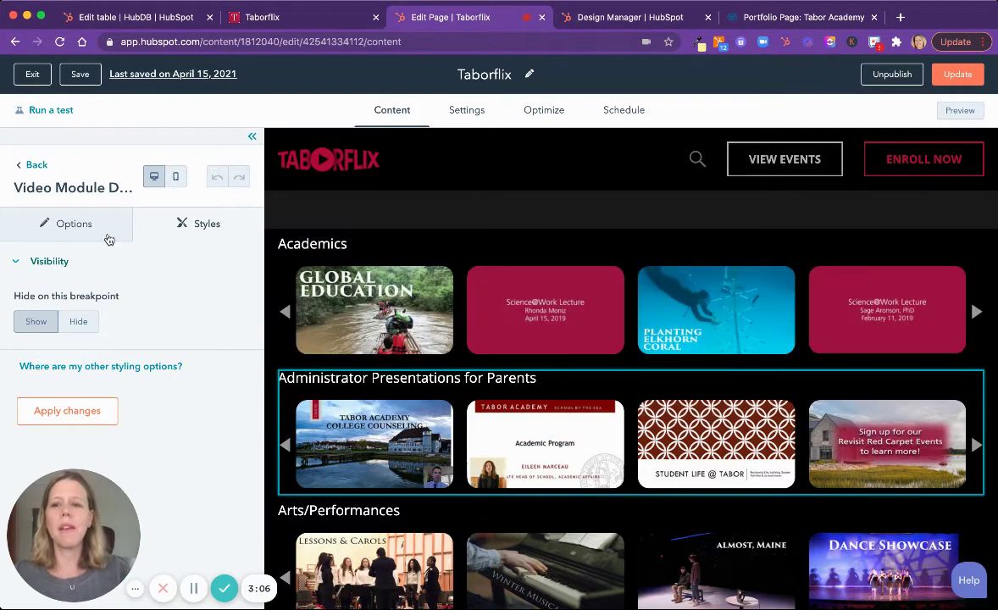
{"action": "left_click", "coordinate": [105, 238]}
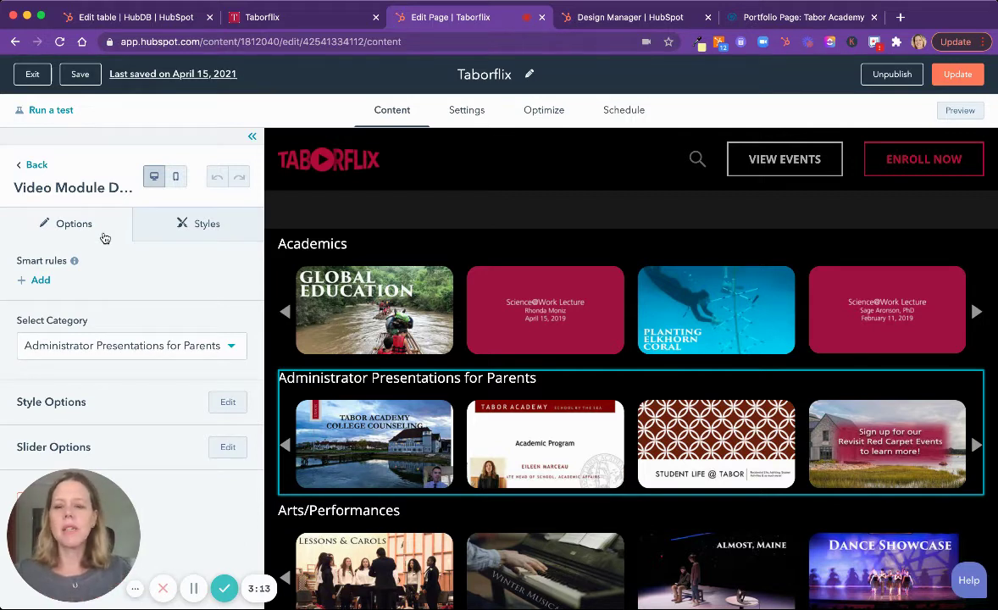
Leave the module settings, undo the stray change, and view the page's Tabor Theme design details
{"action": "left_click", "coordinate": [37, 165]}
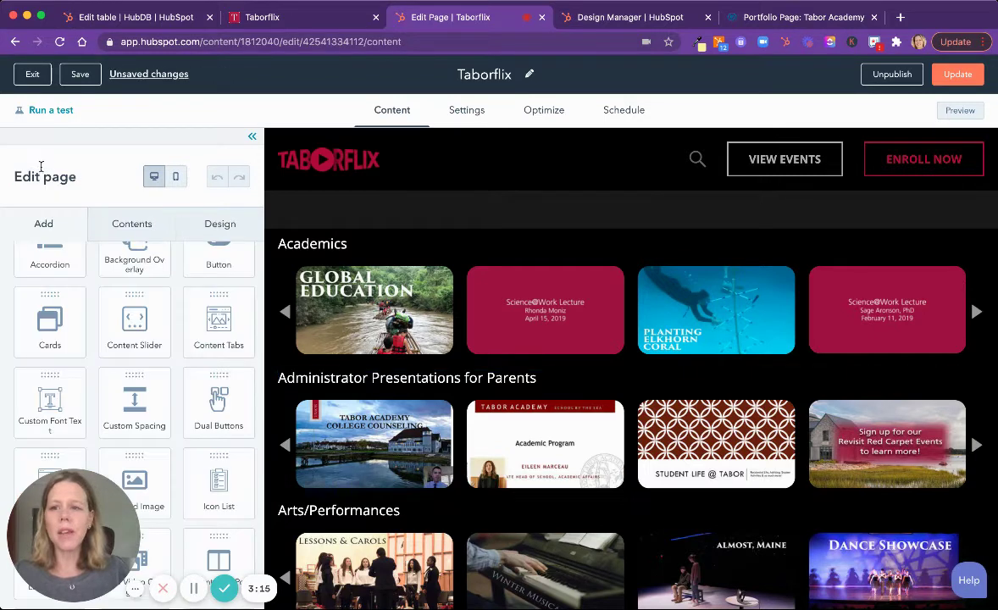
{"action": "left_click", "coordinate": [216, 177]}
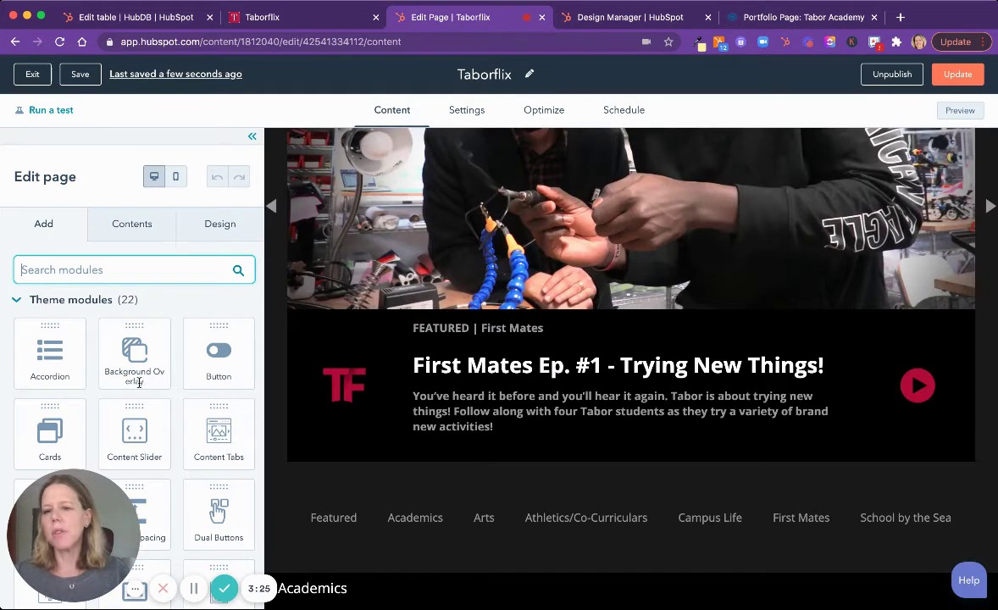
{"action": "left_click", "coordinate": [146, 231]}
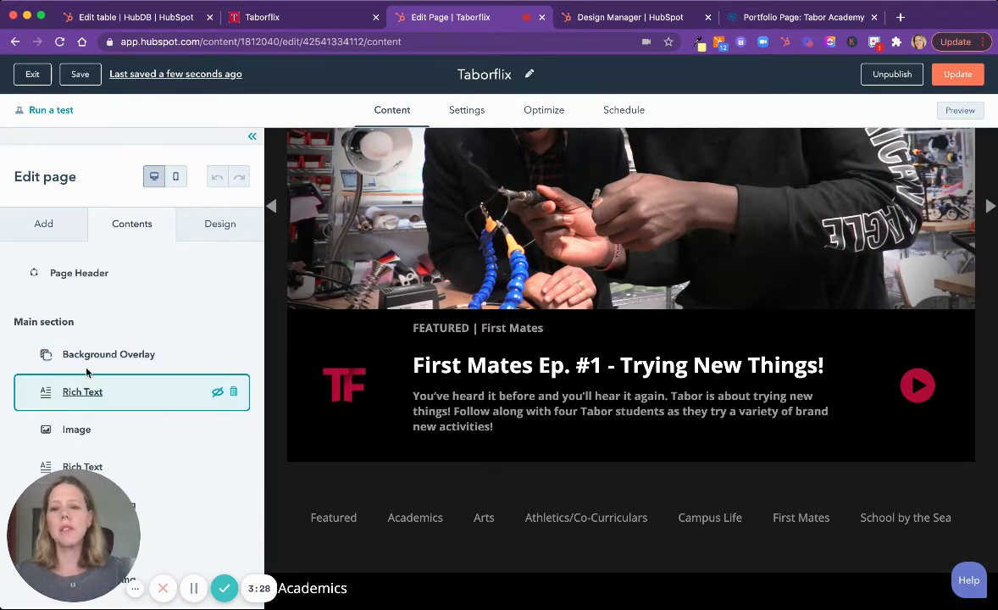
{"action": "left_click", "coordinate": [219, 226]}
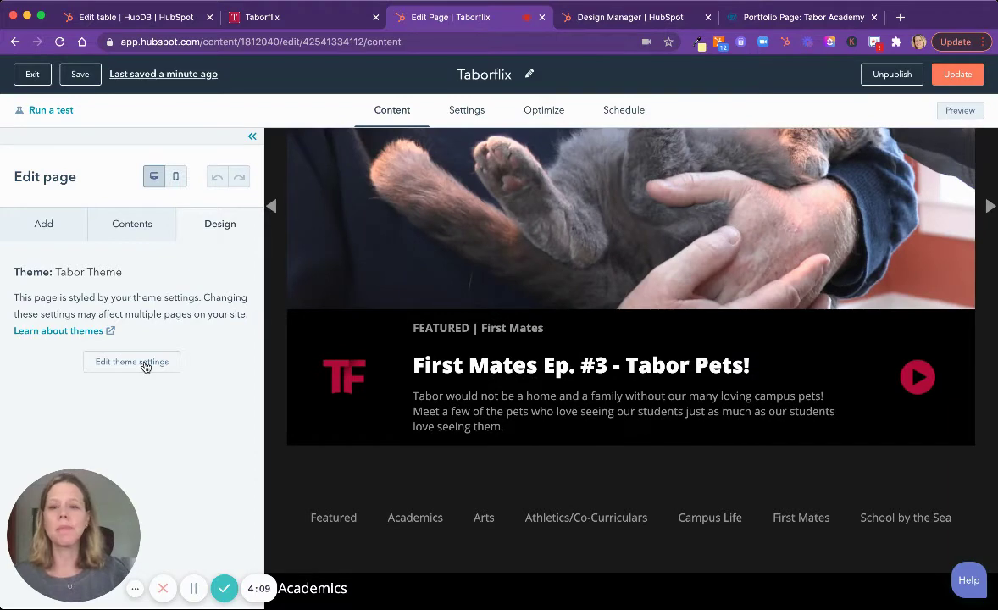
Open the Academics video carousel's settings, showing its category set to Academics
{"action": "left_click", "coordinate": [55, 230]}
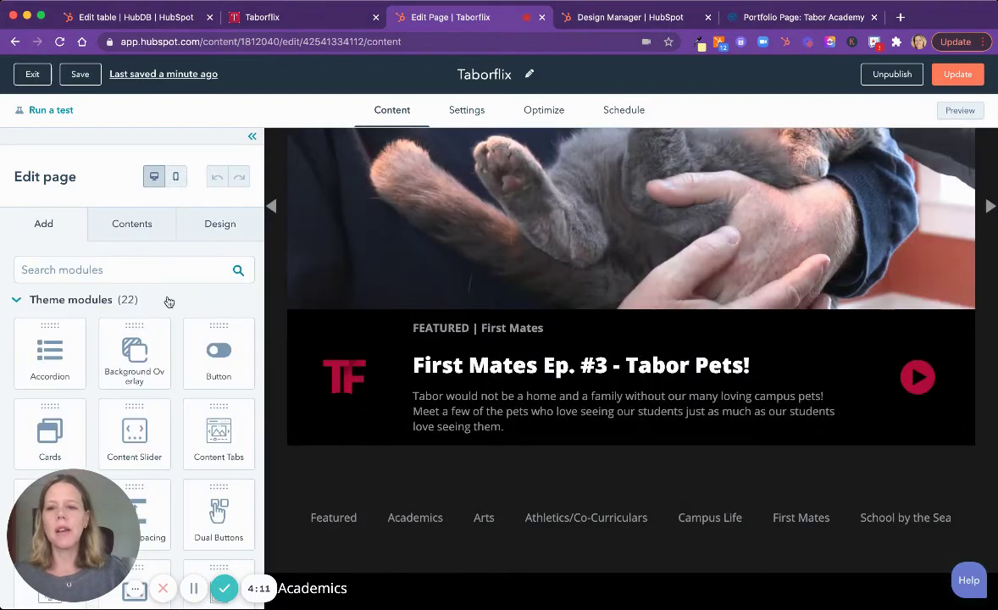
{"action": "scroll", "coordinate": [170, 301], "scroll_direction": "down", "scroll_amount": 10}
{"action": "scroll", "coordinate": [200, 311], "scroll_direction": "down", "scroll_amount": 3}
{"action": "scroll", "coordinate": [450, 352], "scroll_direction": "down", "scroll_amount": 5}
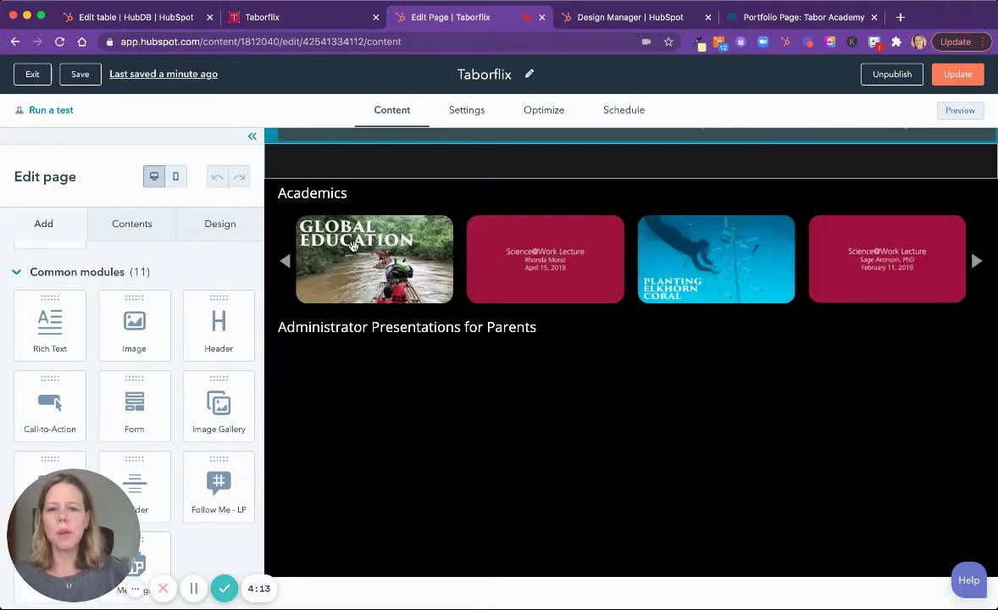
{"action": "left_click", "coordinate": [355, 246]}
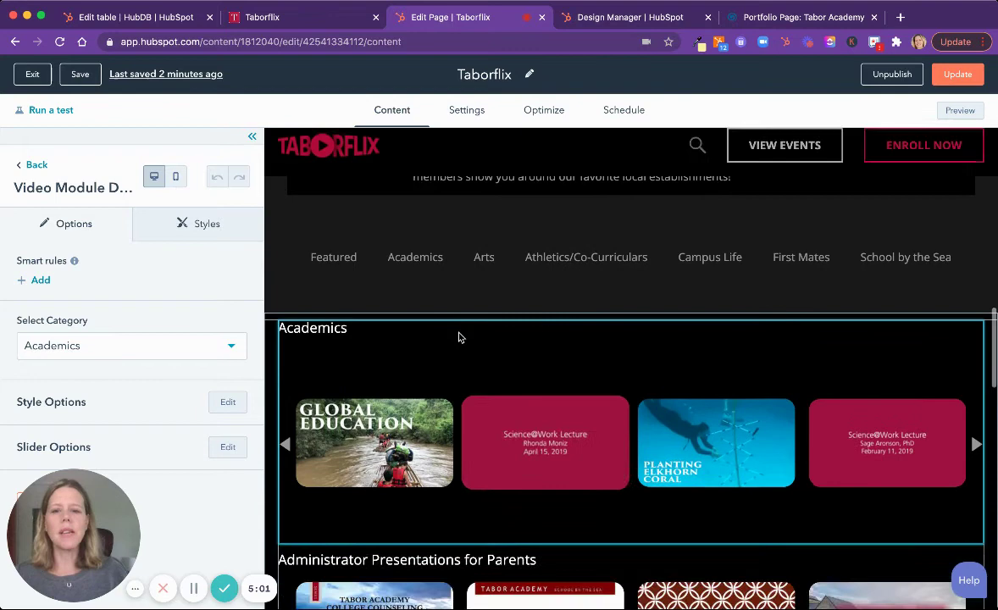
{"action": "left_click", "coordinate": [36, 165]}
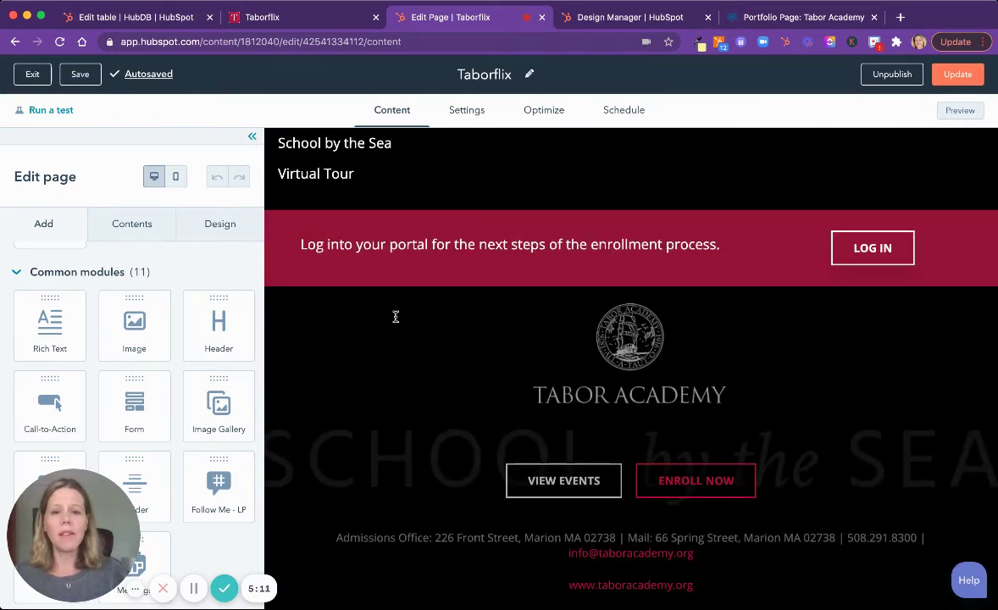
{"action": "scroll", "coordinate": [395, 317], "scroll_direction": "down", "scroll_amount": 10}
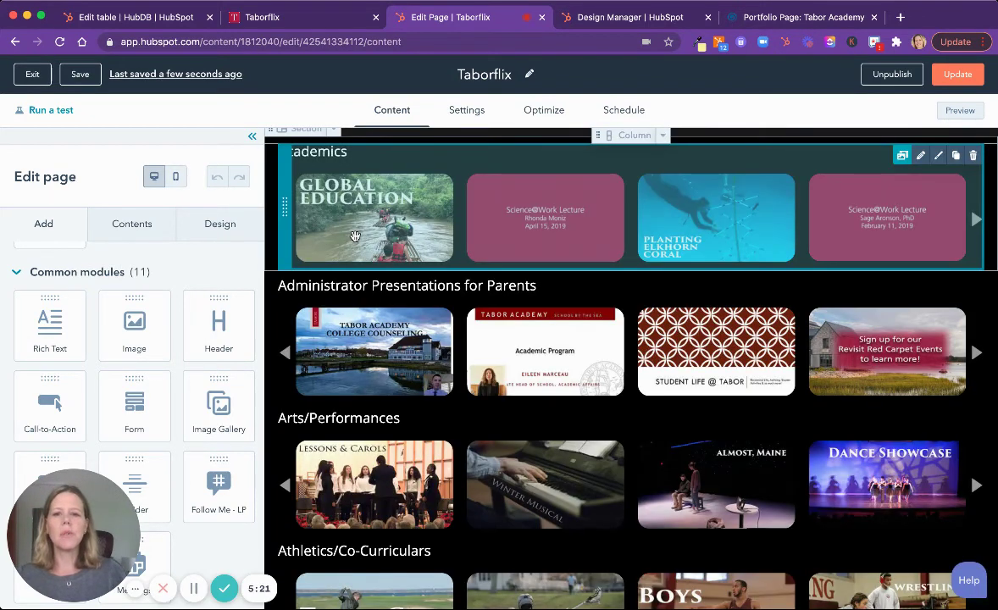
{"action": "left_click", "coordinate": [355, 236]}
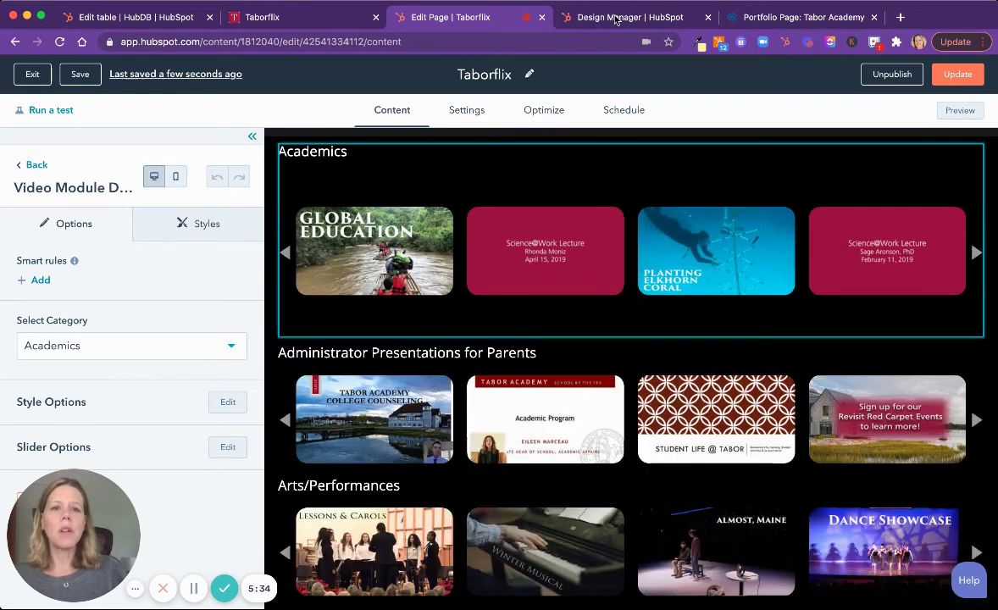
Open the TaborFlix Content HubDB table and look through rows like Lessons and Carols and Winter Musical
{"action": "left_click", "coordinate": [616, 18]}
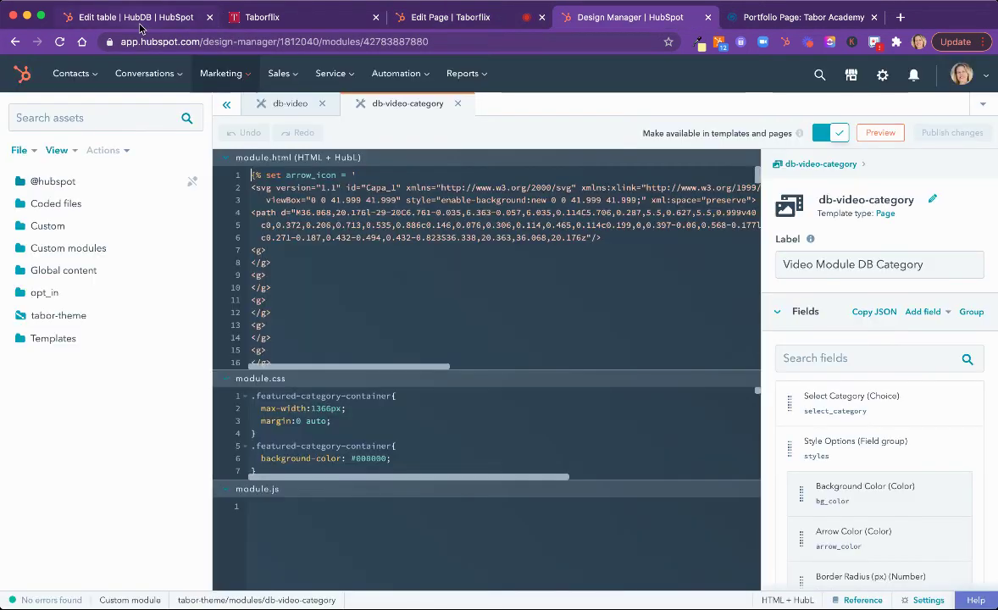
{"action": "left_click", "coordinate": [140, 28]}
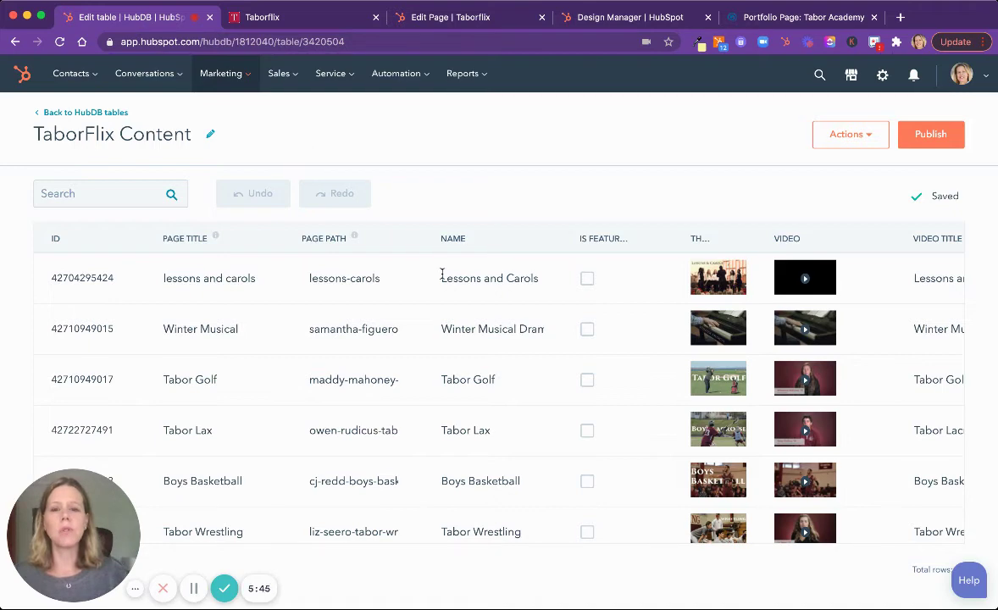
{"action": "scroll", "coordinate": [442, 277], "scroll_direction": "down", "scroll_amount": 3}
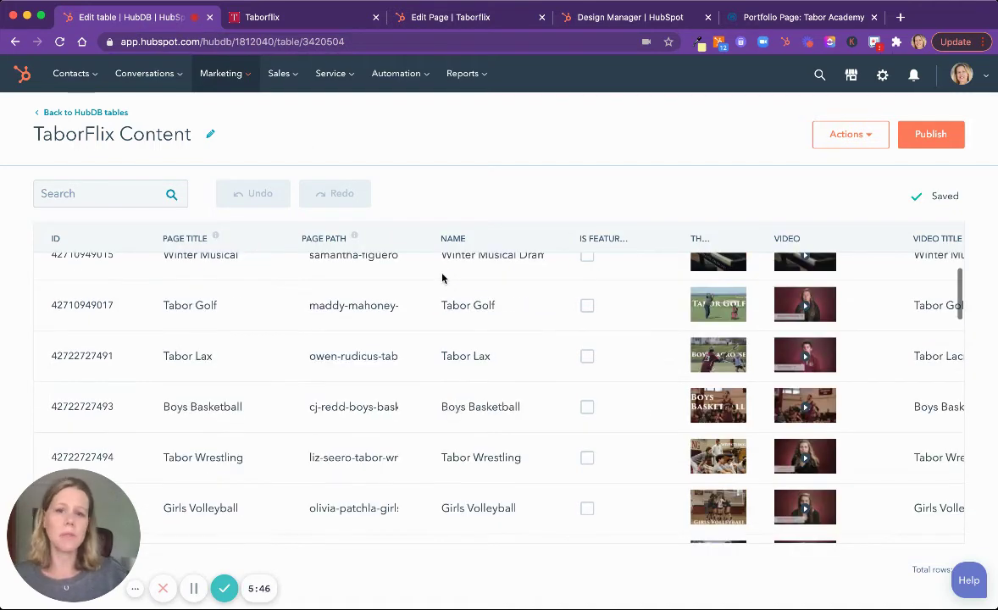
{"action": "scroll", "coordinate": [442, 278], "scroll_direction": "up", "scroll_amount": 3}
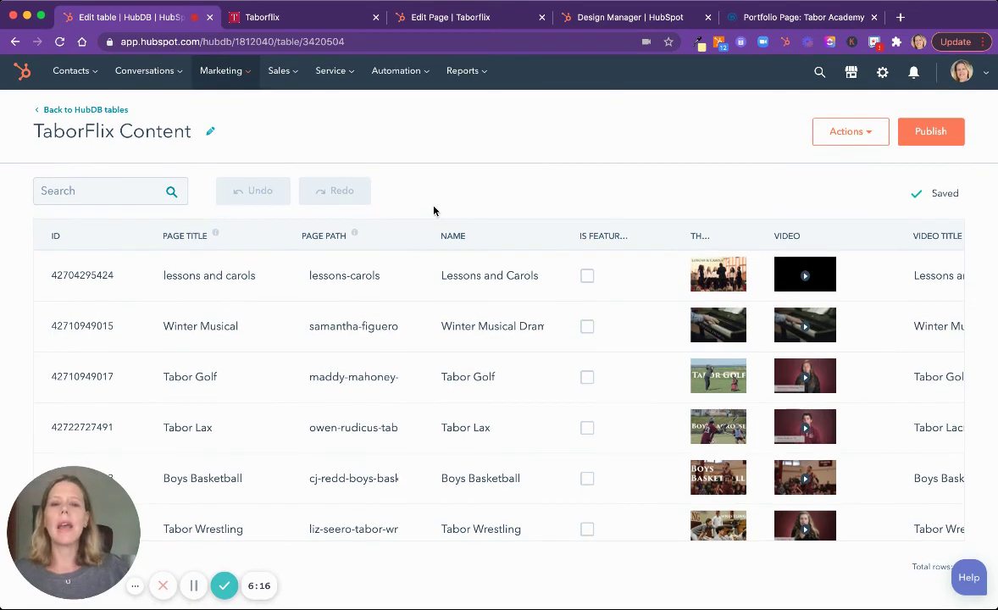
{"action": "mouse_move", "coordinate": [791, 290]}
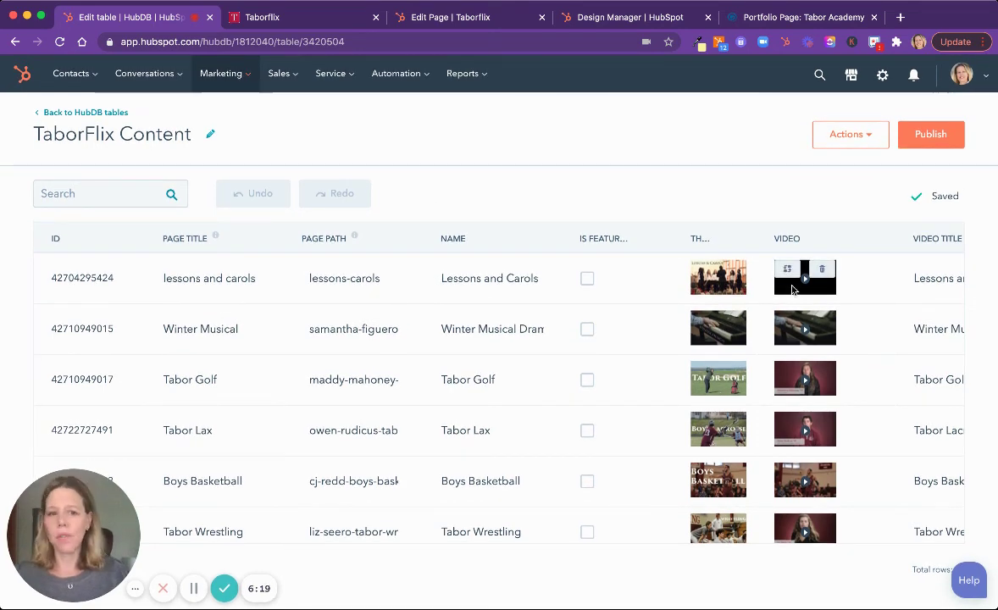
{"action": "scroll", "coordinate": [651, 283], "scroll_direction": "right", "scroll_amount": 5}
{"action": "scroll", "coordinate": [643, 287], "scroll_direction": "right", "scroll_amount": 5}
{"action": "scroll", "coordinate": [643, 286], "scroll_direction": "left", "scroll_amount": 10}
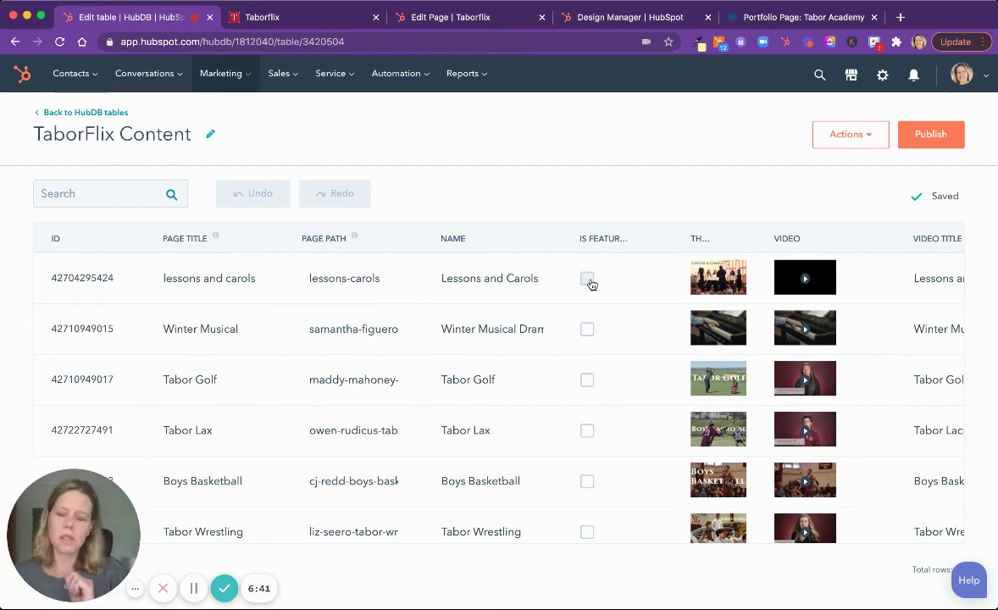
{"action": "scroll", "coordinate": [592, 284], "scroll_direction": "down", "scroll_amount": 1}
{"action": "scroll", "coordinate": [666, 284], "scroll_direction": "right", "scroll_amount": 2}
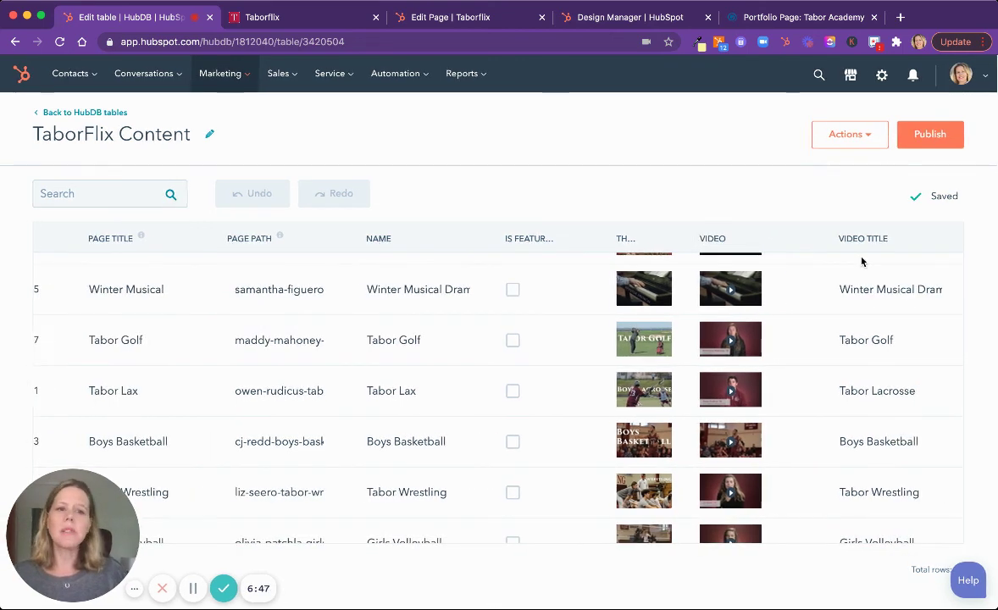
{"action": "scroll", "coordinate": [436, 284], "scroll_direction": "left", "scroll_amount": 2}
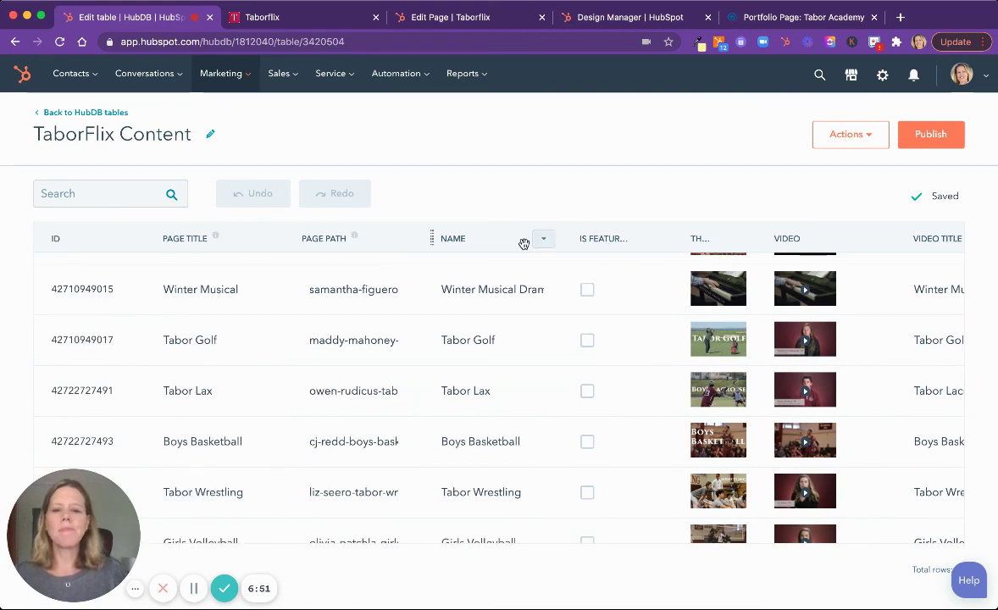
Return to the live Taborflix video library showing the Tabor Academy acceptance banner
{"action": "left_click", "coordinate": [268, 20]}
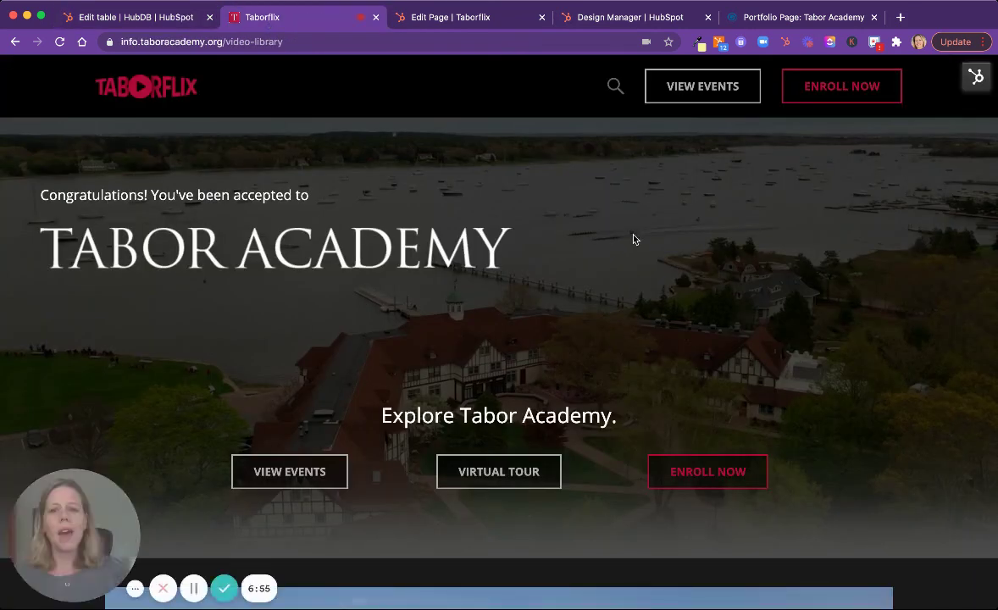